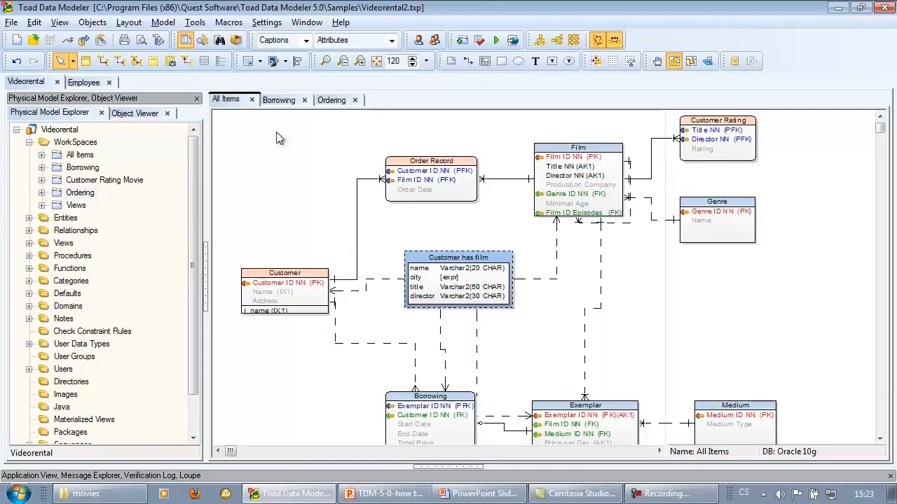
Open the DDL script generation dialog for the Videorental model from the All Items workspace
left_click(279, 101)
left_click(334, 102)
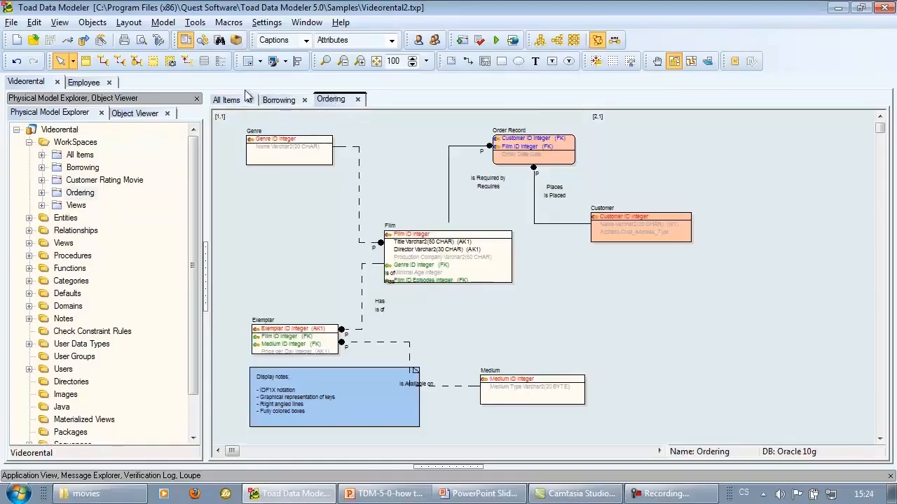
left_click(226, 101)
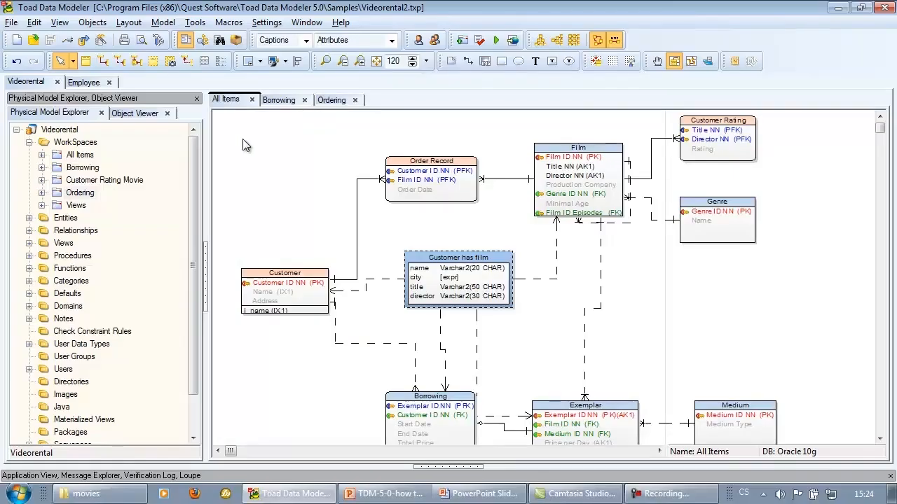
left_click(496, 40)
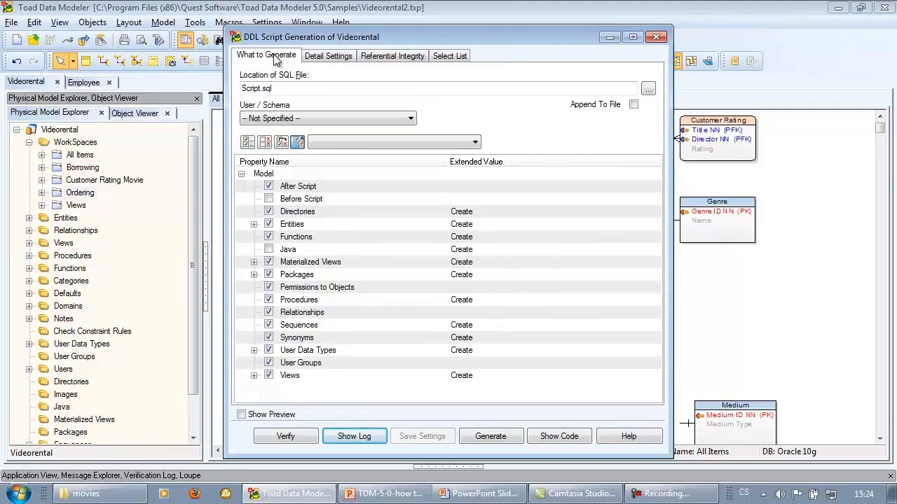
left_click(303, 89)
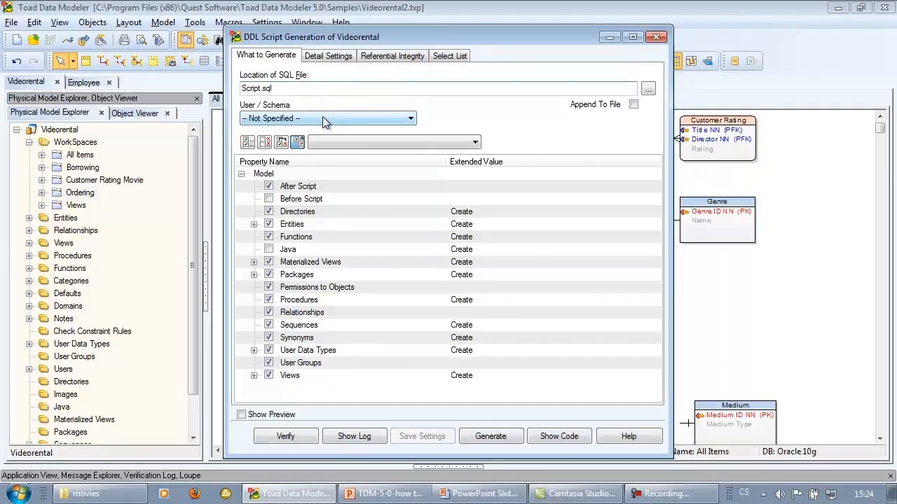
left_click(322, 118)
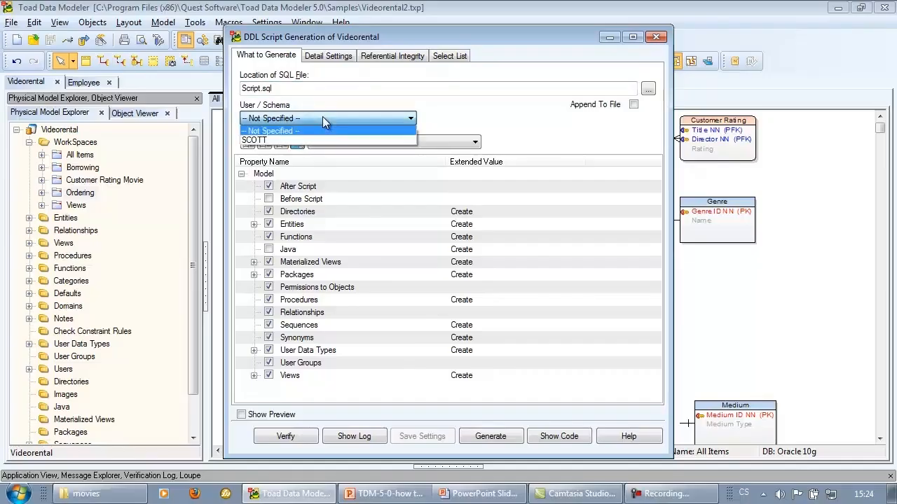
left_click(331, 138)
left_click(324, 119)
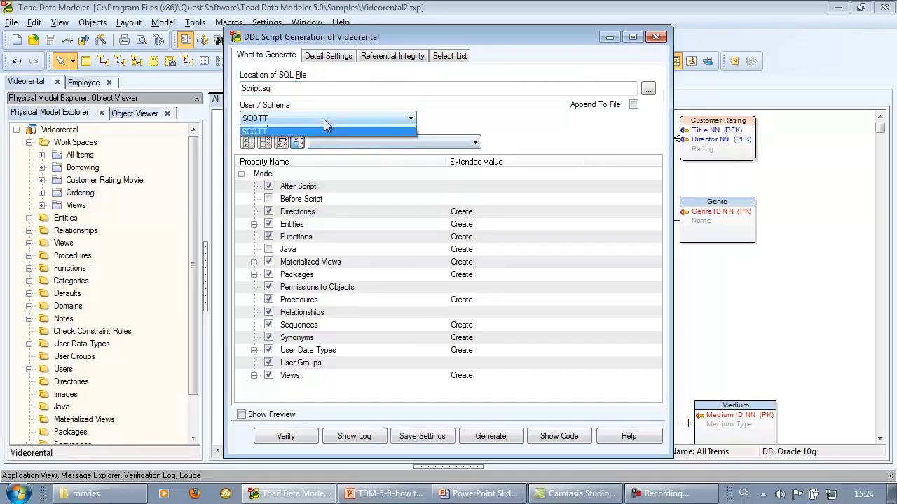
left_click(322, 129)
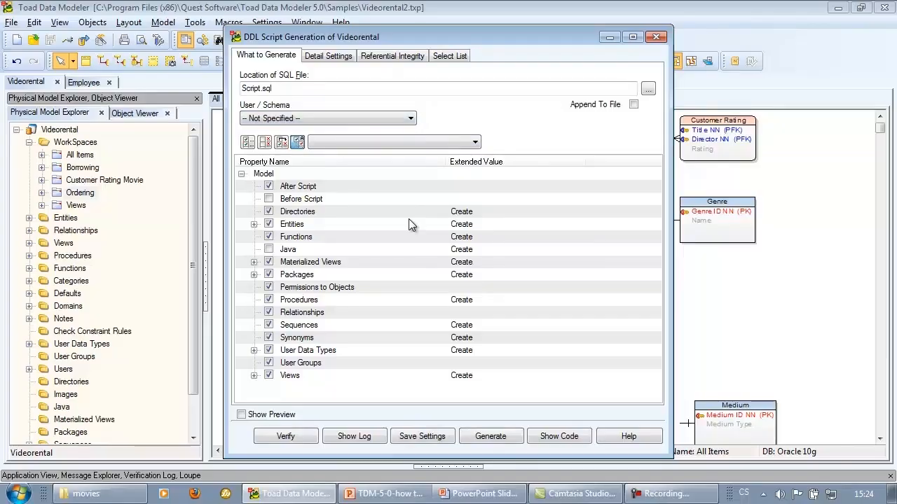
Apply the "Create, Create All Keys" preset to all object types to be generated
left_click(498, 251)
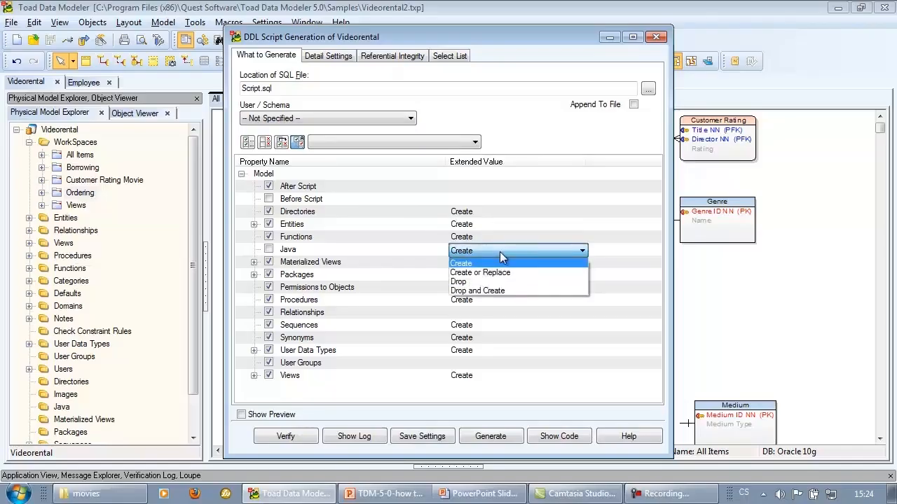
left_click(611, 255)
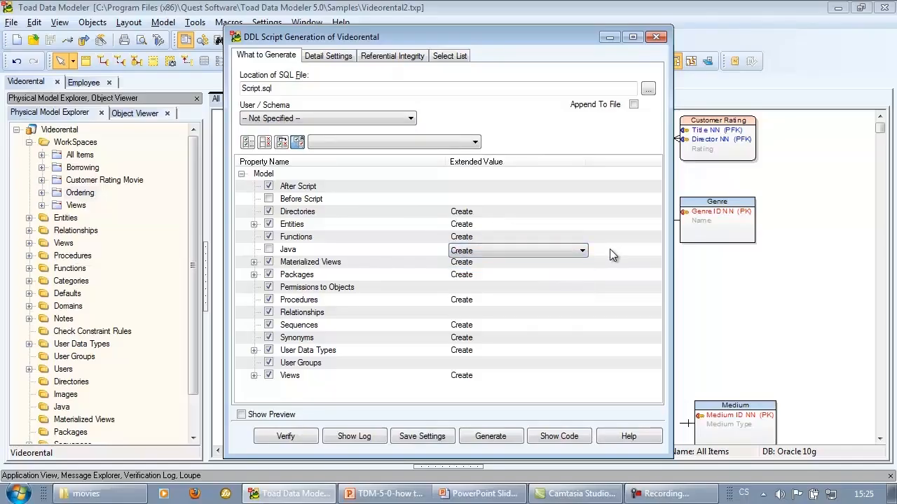
left_click(460, 144)
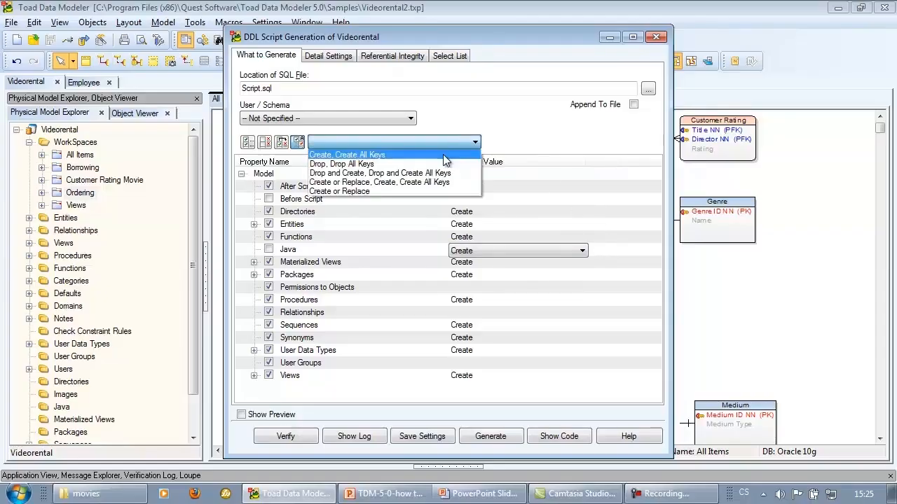
left_click(445, 155)
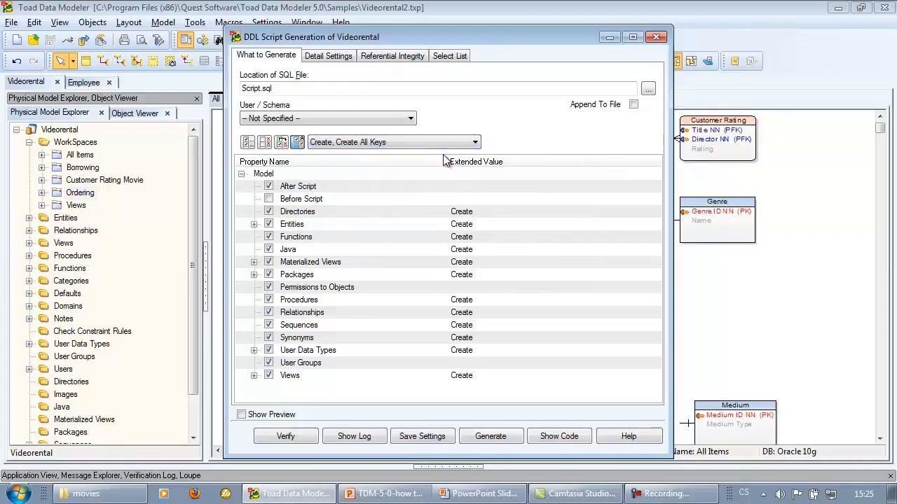
In the order of generated objects, move the f_Customer_Has_Num_Film function up ahead of procedures and views
left_click(332, 59)
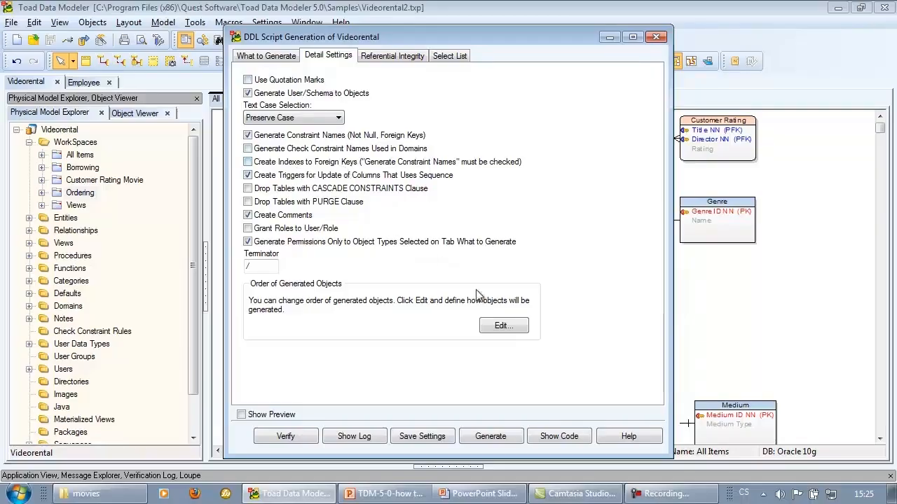
left_click(525, 332)
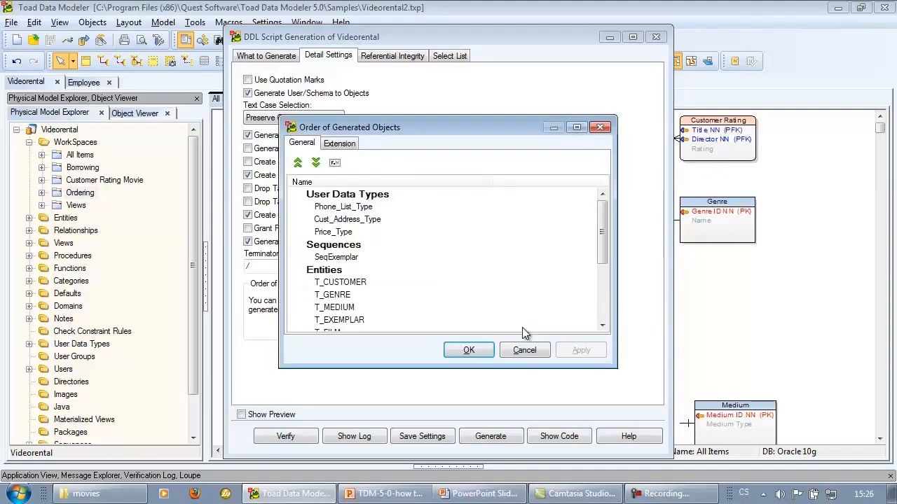
left_click(358, 297)
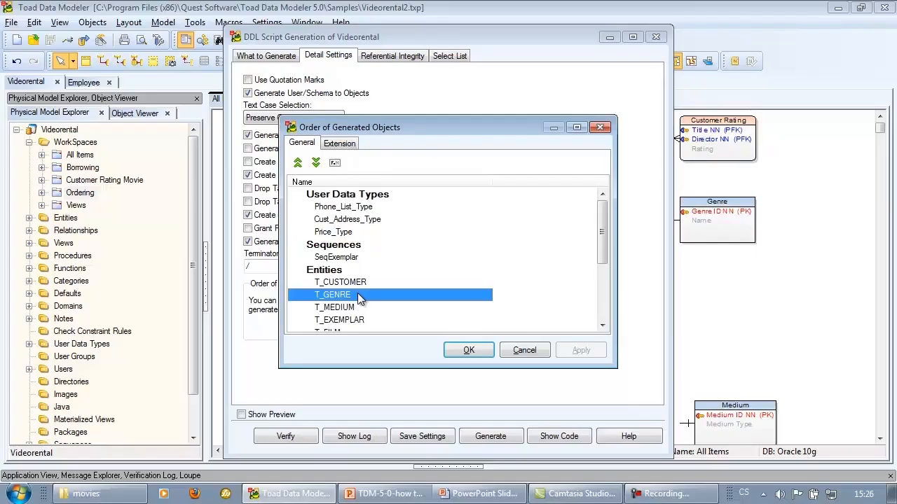
left_click_drag(601, 230, 602, 293)
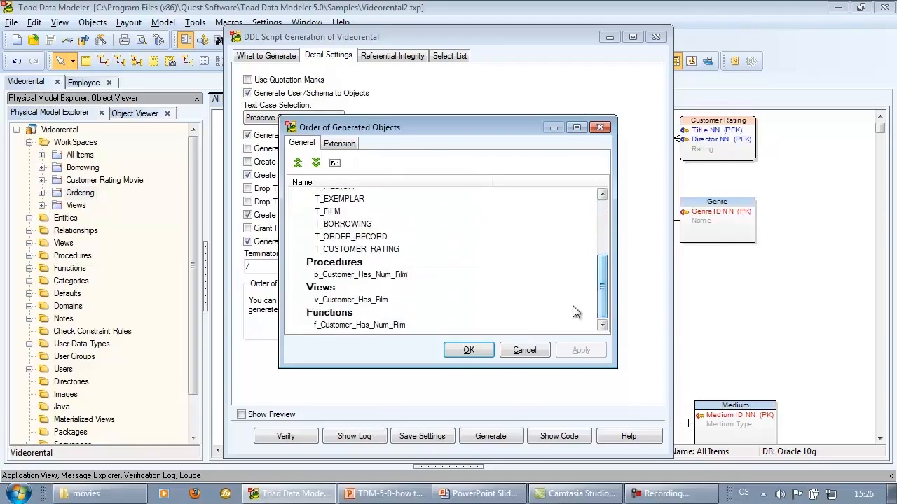
left_click(346, 325)
left_click(297, 163)
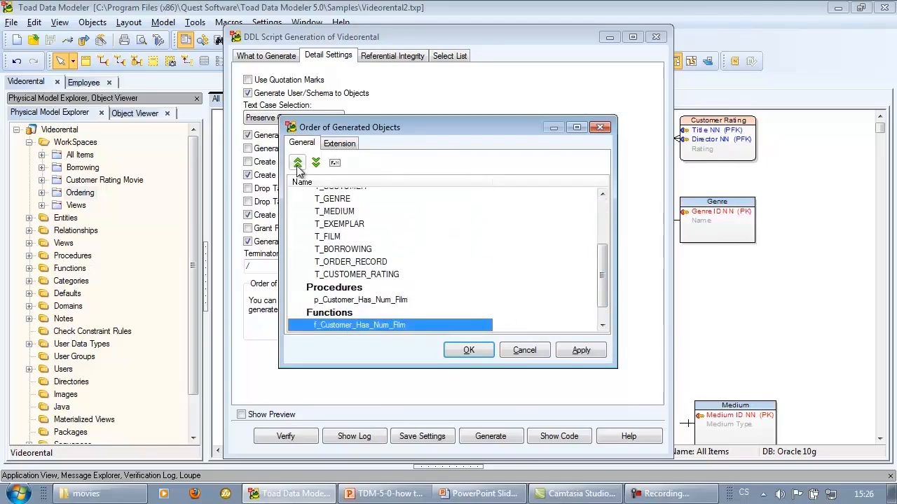
left_click(297, 163)
left_click_drag(602, 245, 605, 286)
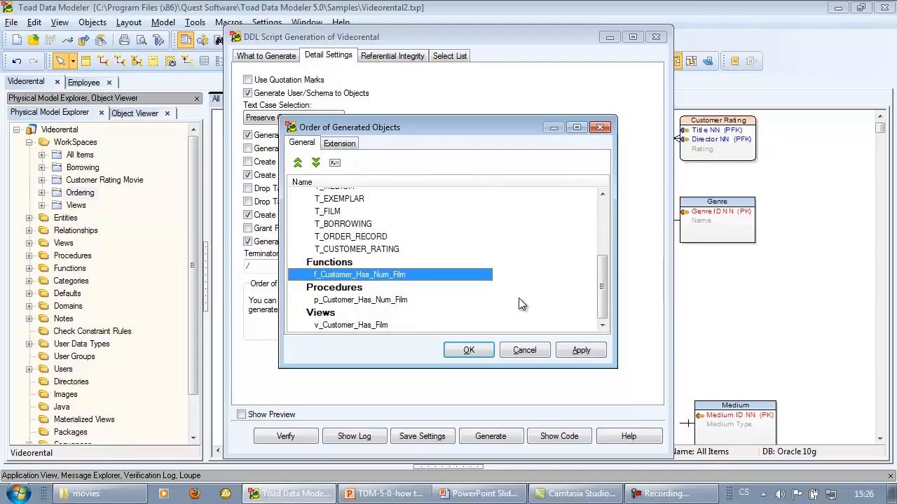
Set Indexes to generate After CREATE TABLE Section in the extension order settings and confirm the order dialog
left_click(342, 144)
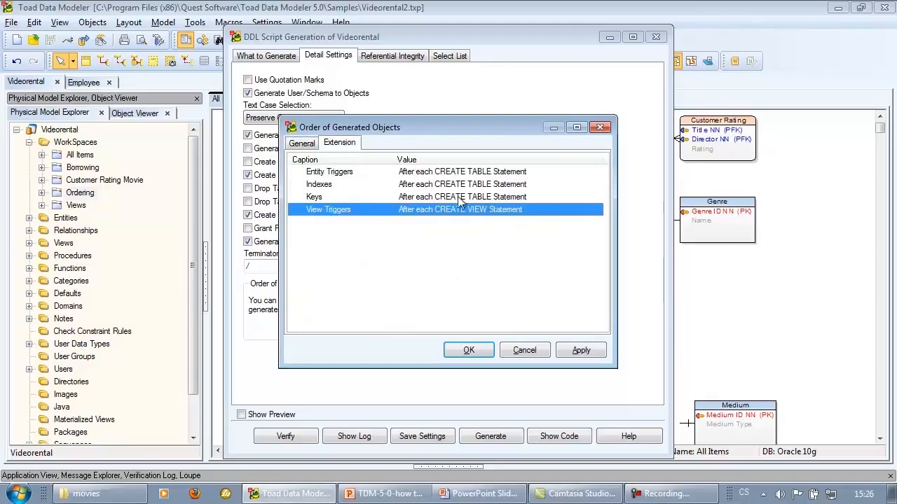
left_click(530, 210)
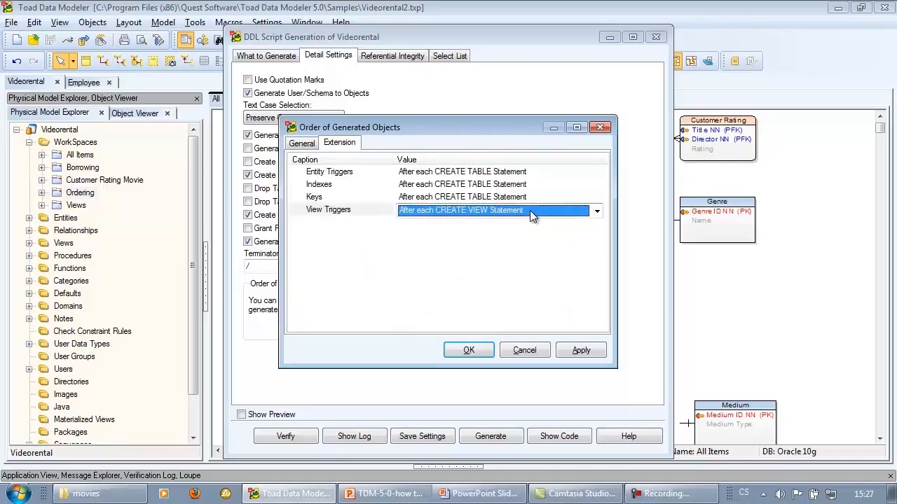
left_click(529, 210)
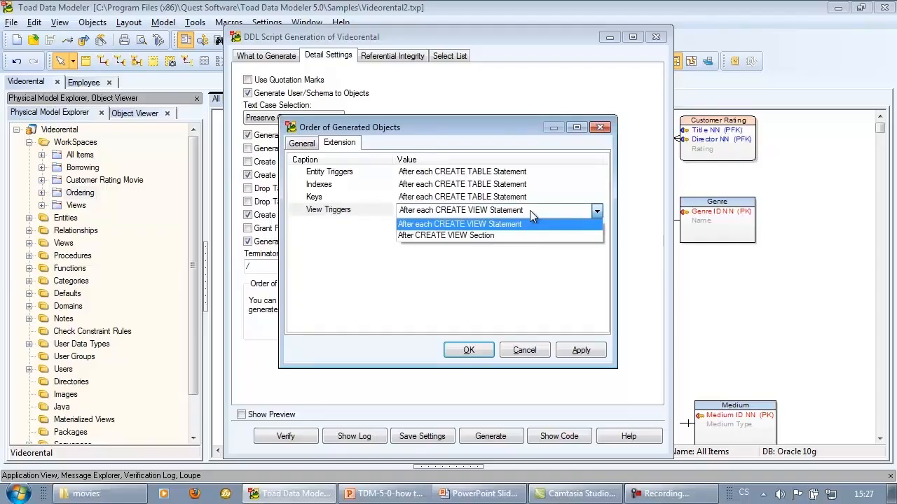
left_click(528, 259)
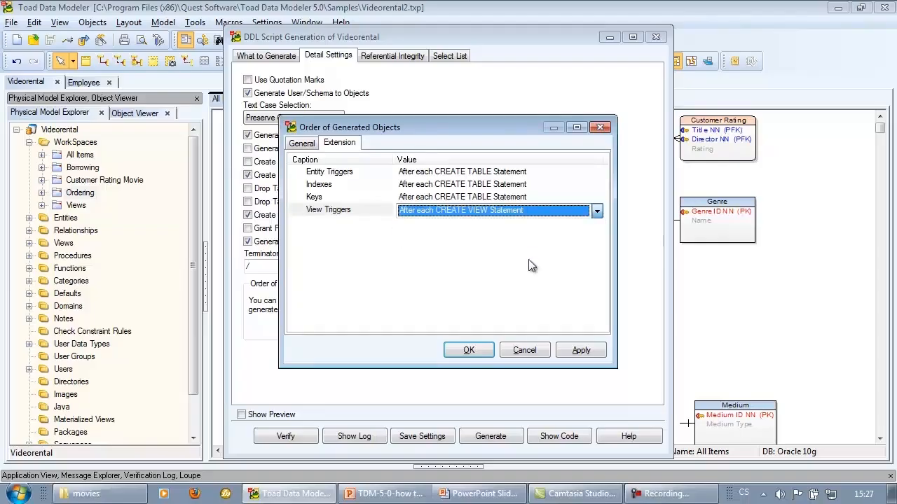
left_click(523, 184)
left_click(544, 188)
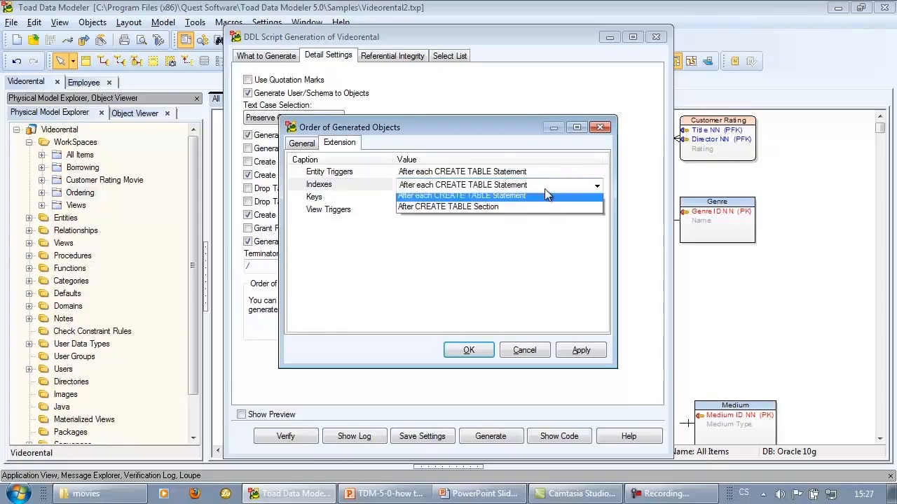
left_click(557, 210)
left_click(530, 243)
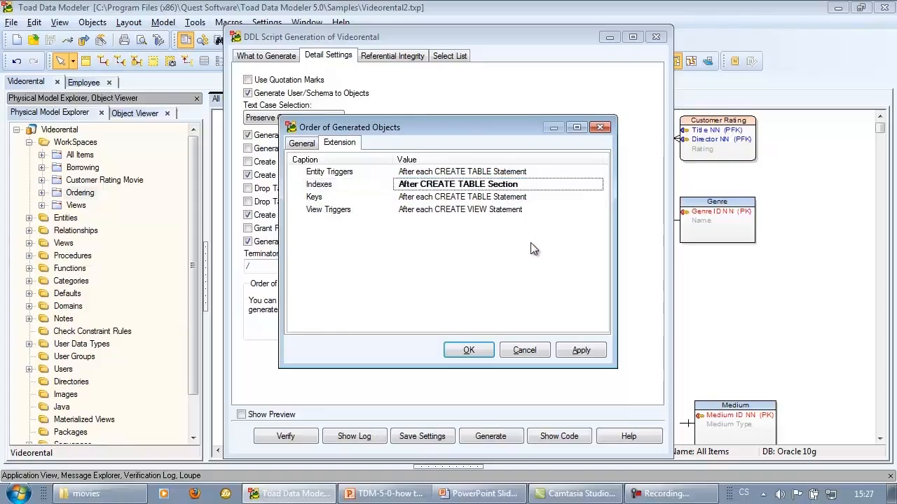
left_click(468, 352)
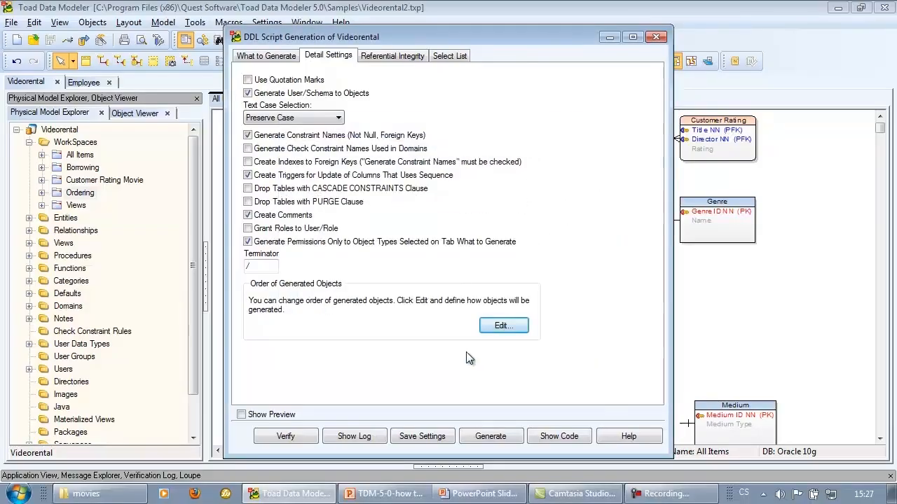
Exclude the Borrowing entity from generation by clearing its Generate property in the entity properties
left_click(416, 57)
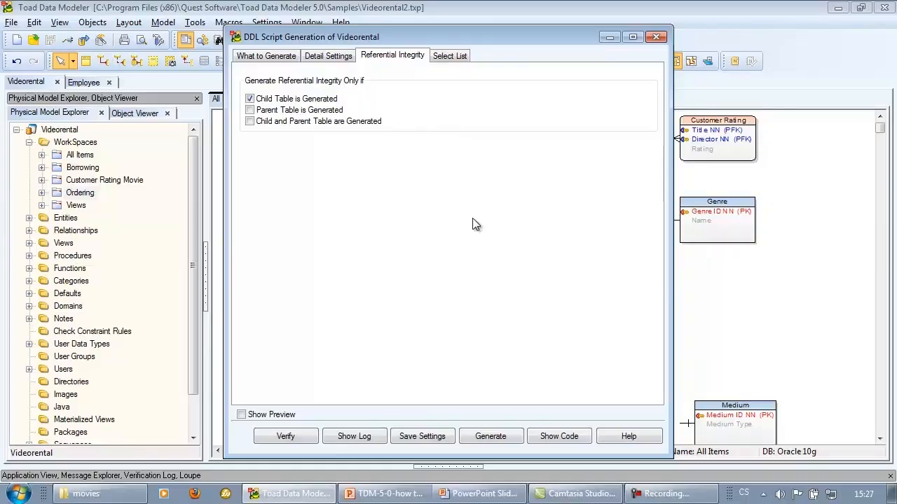
left_click(455, 58)
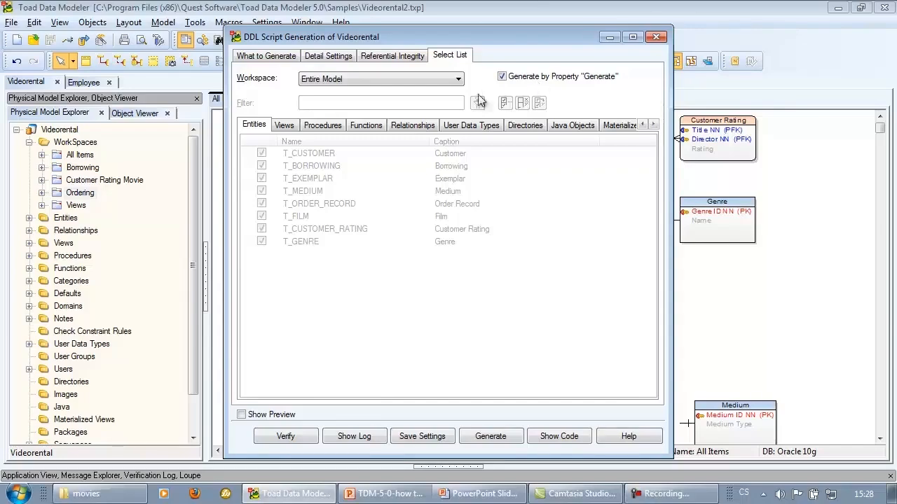
left_click(28, 218)
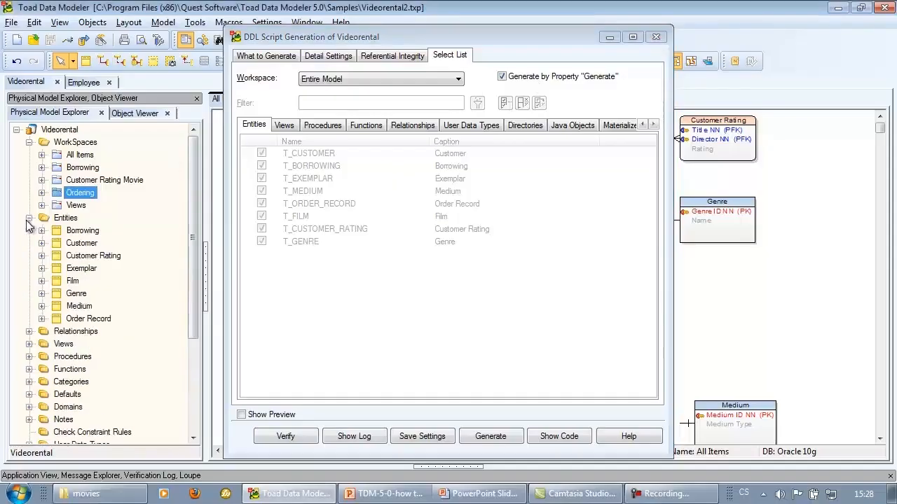
left_click(41, 232)
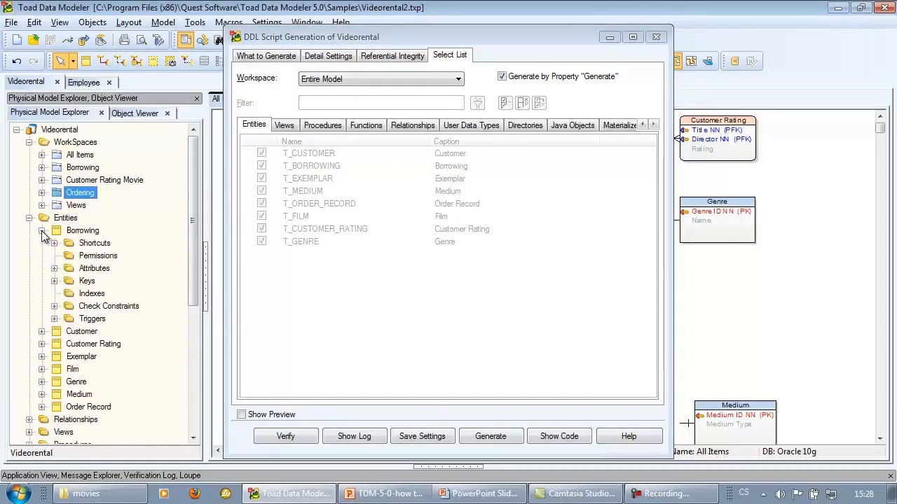
left_click(76, 234)
double_click(76, 234)
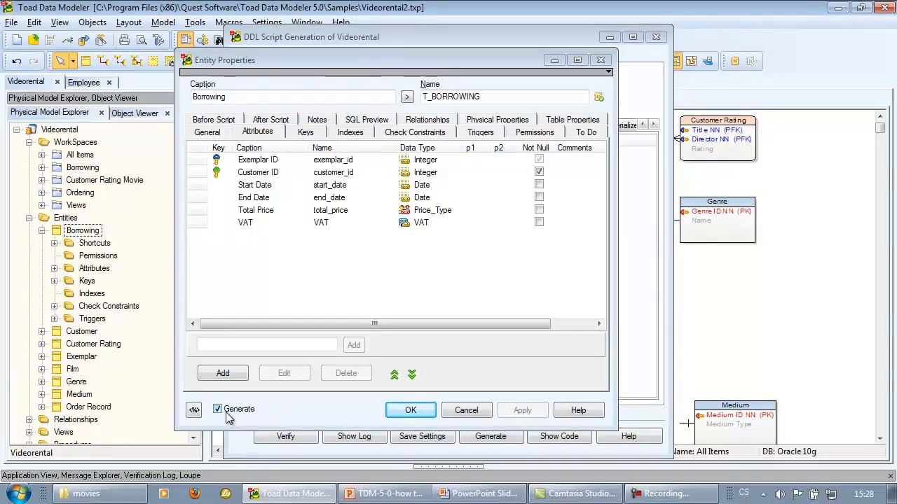
left_click(227, 413)
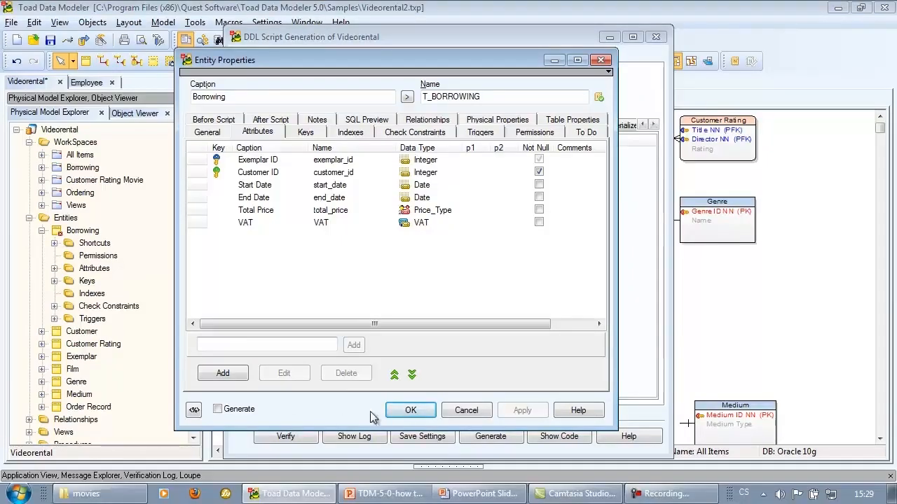
left_click(407, 410)
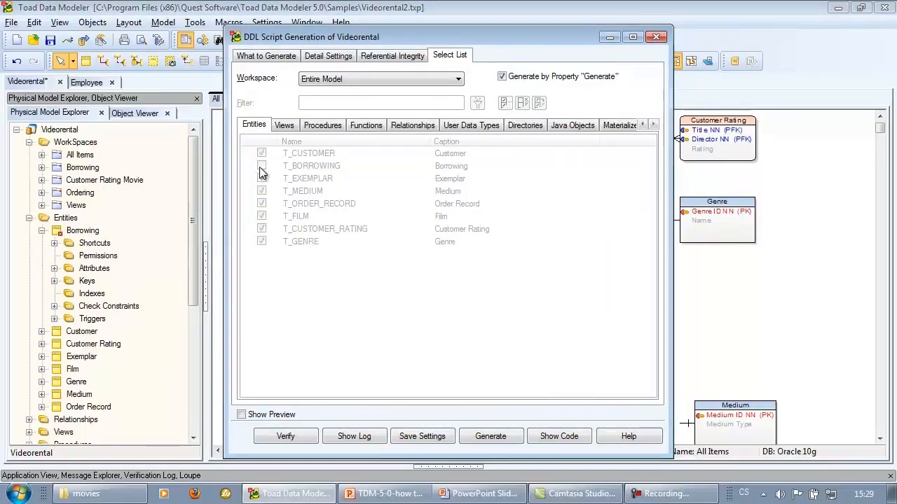
Turn off Generate by Property "Generate" in the select list for the Entire Model workspace
left_click(502, 78)
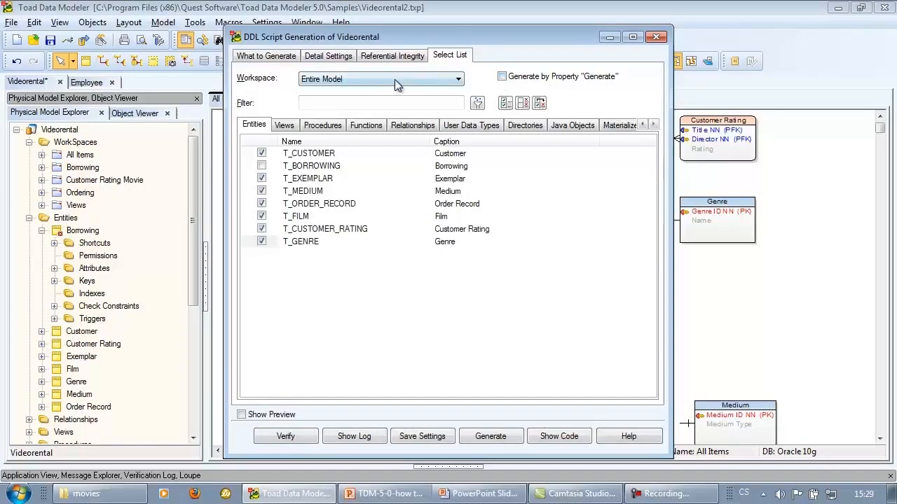
left_click(449, 81)
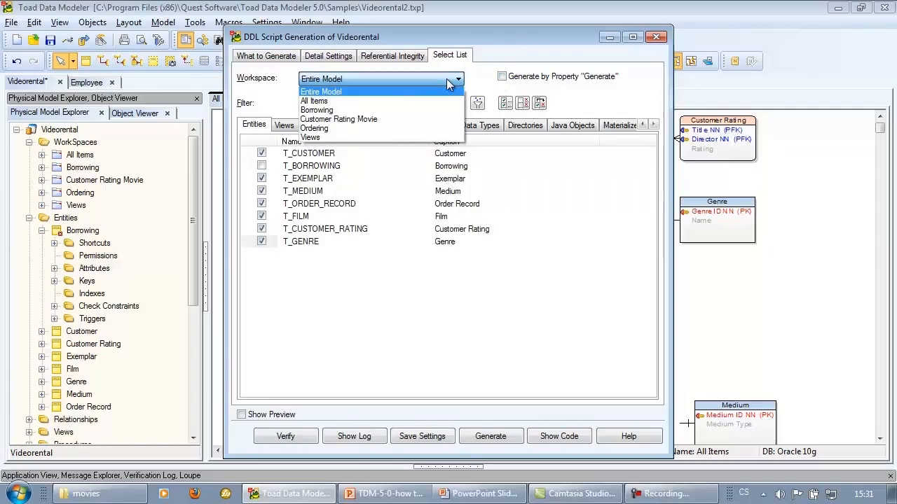
left_click(322, 279)
Deselect T_ORDER_RECORD and T_FILM in the entities list and save the generation settings
left_click(261, 203)
left_click(261, 215)
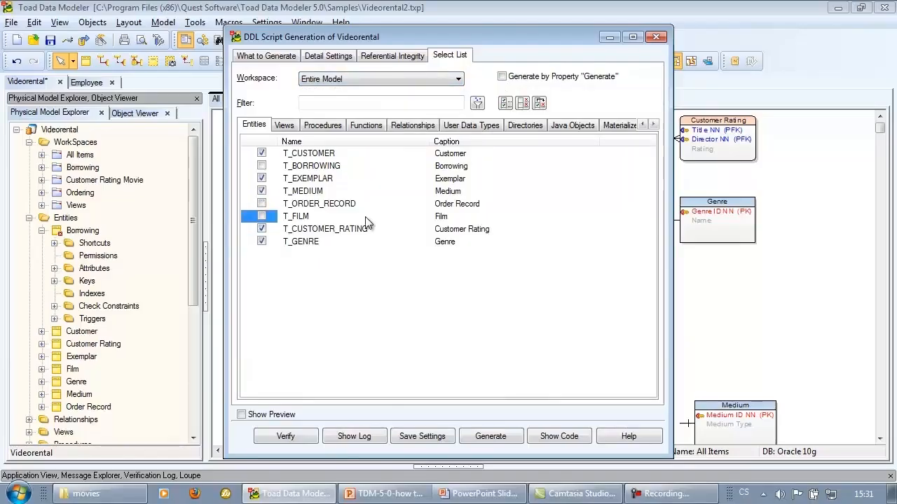
left_click(443, 438)
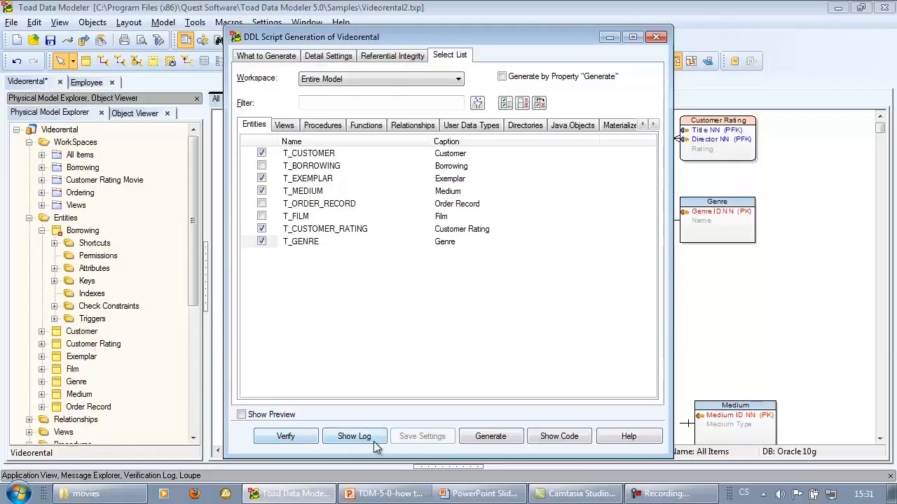
Enable Show Preview, generate the DDL script for the selected entities, and close the SQL preview window
left_click(286, 417)
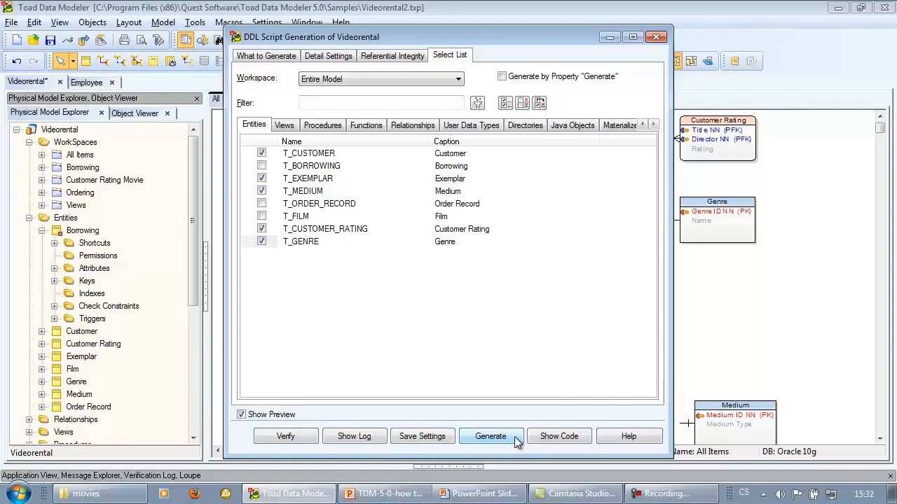
left_click(490, 436)
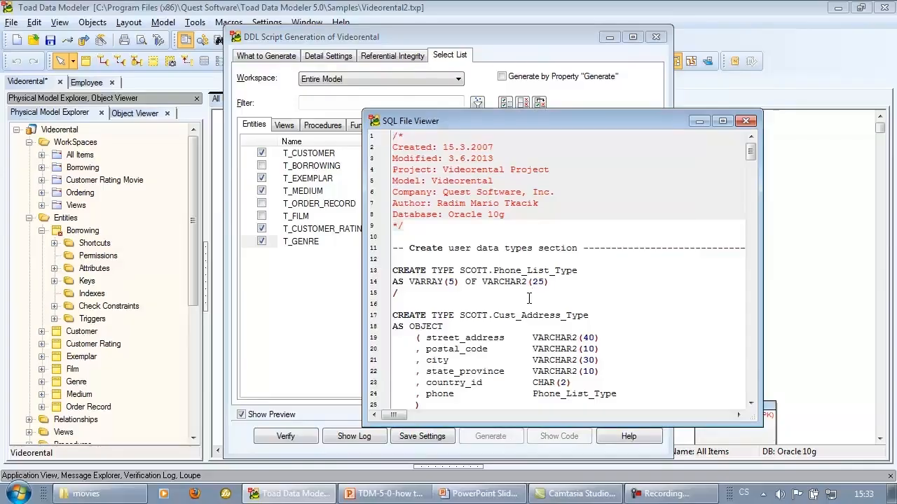
key("Escape")
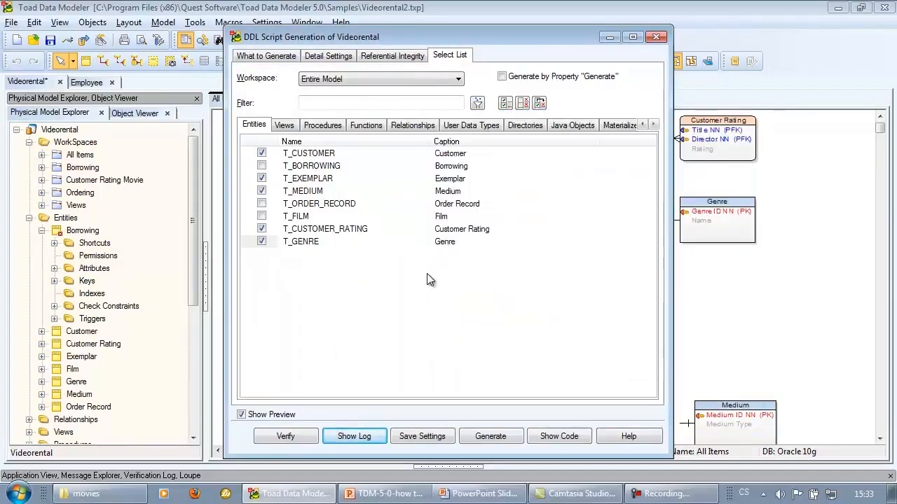
Open the program Options dialog at the Physical Model settings page
left_click(582, 435)
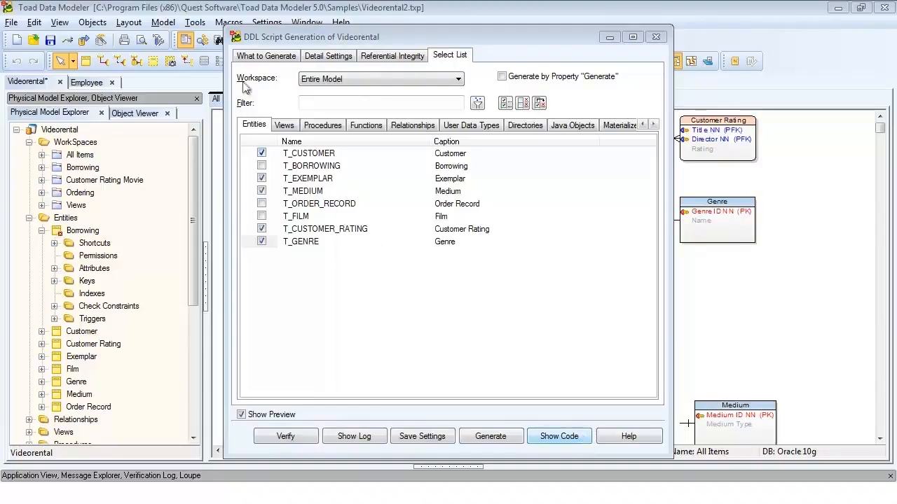
left_click(266, 23)
left_click(284, 35)
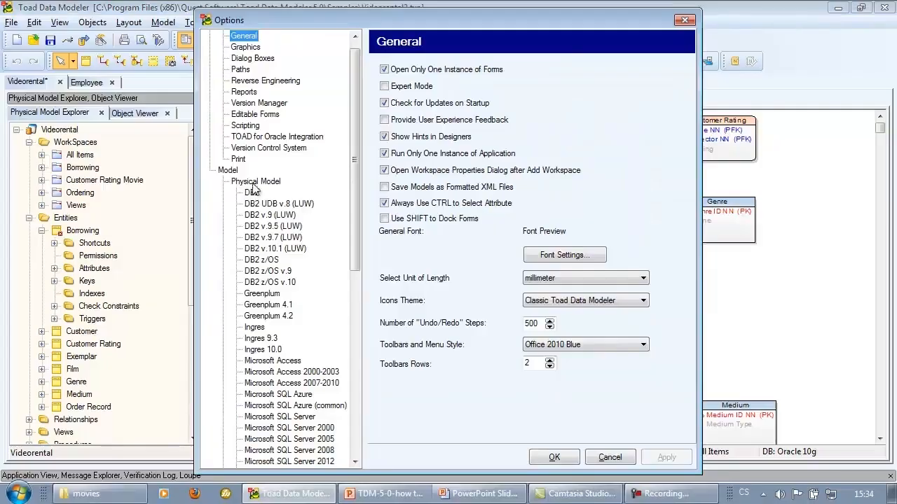
left_click(255, 182)
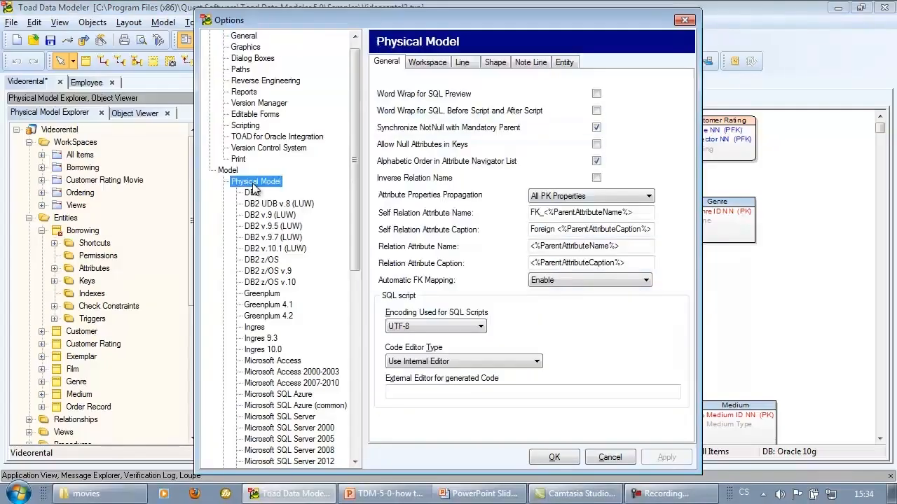
Examine the SQL script encoding, code editor type and external editor settings on the Physical Model page
left_click(481, 366)
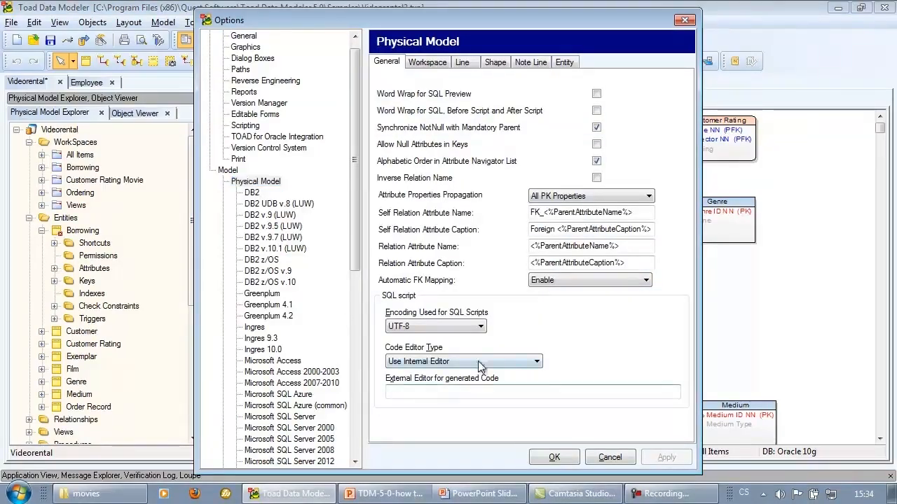
left_click(480, 363)
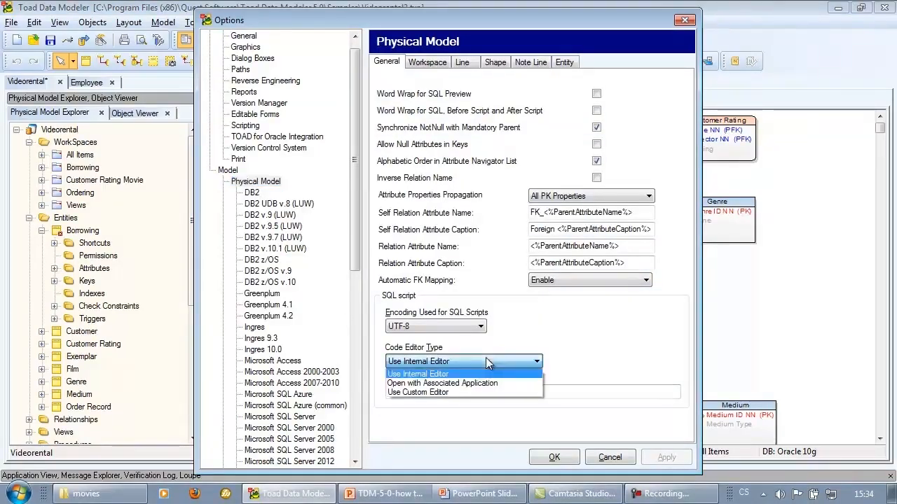
left_click(579, 362)
left_click(466, 391)
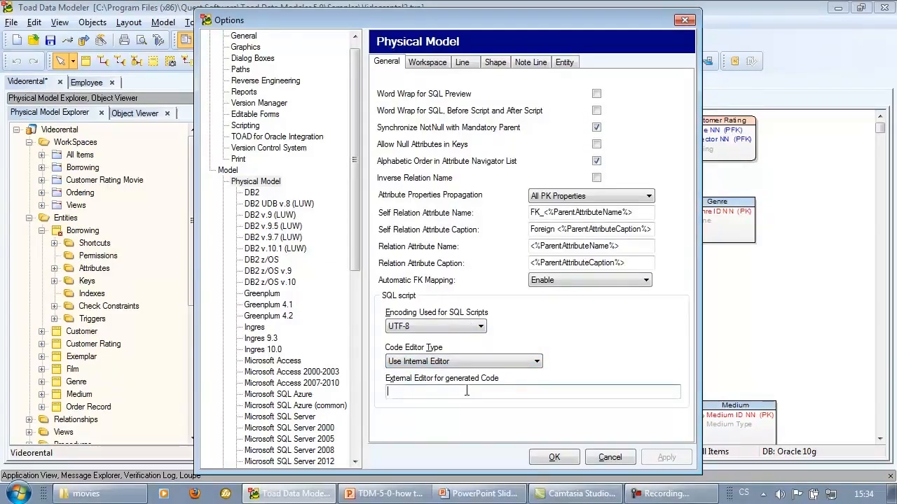
left_click(458, 325)
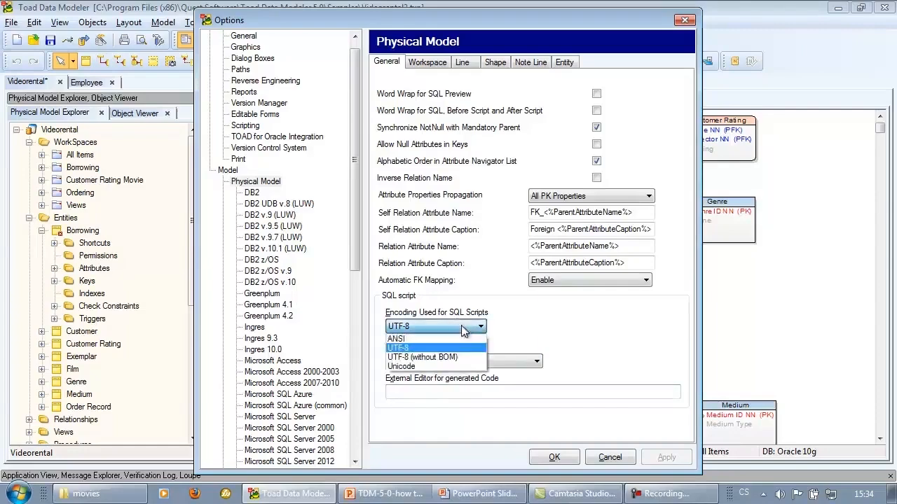
left_click(514, 331)
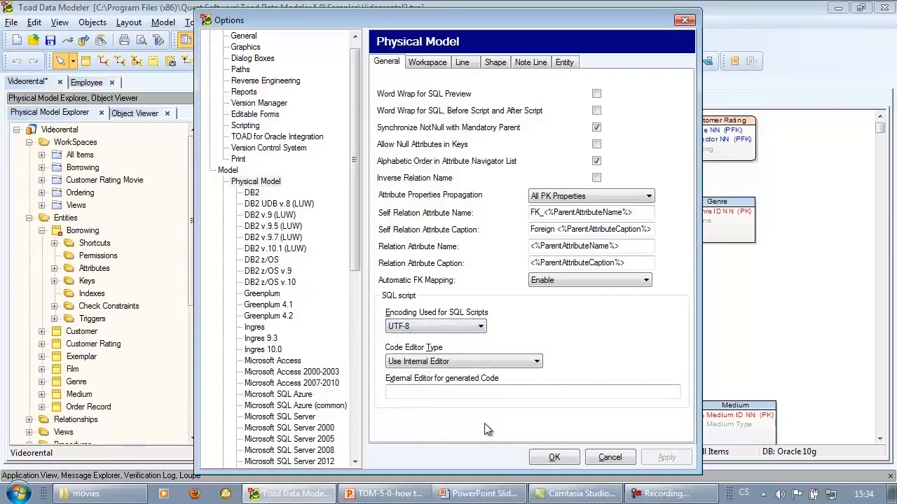
left_click(470, 394)
Open the Oracle 10g settings page and expand its Code Editor Type choices
left_click_drag(360, 229, 378, 315)
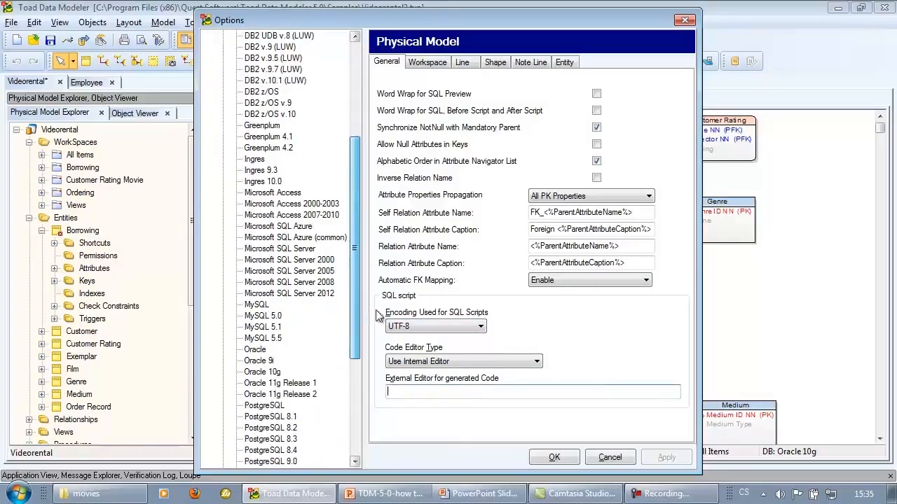
left_click(261, 373)
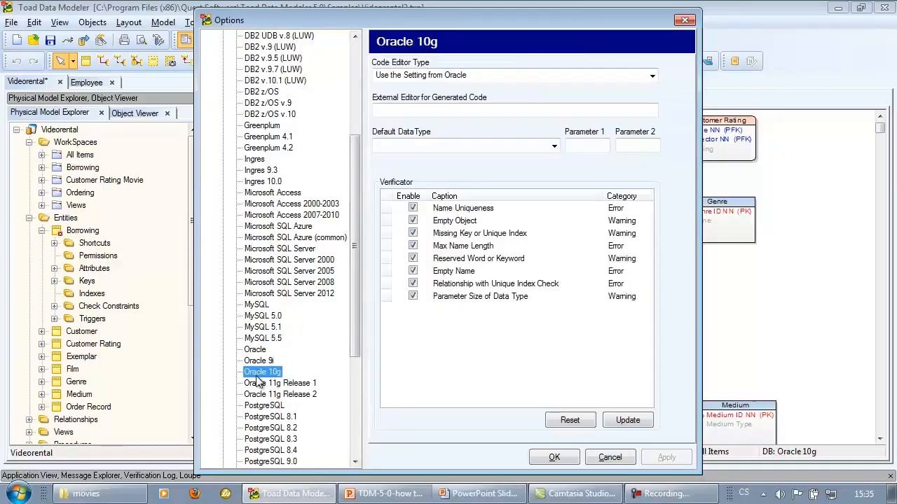
left_click(541, 75)
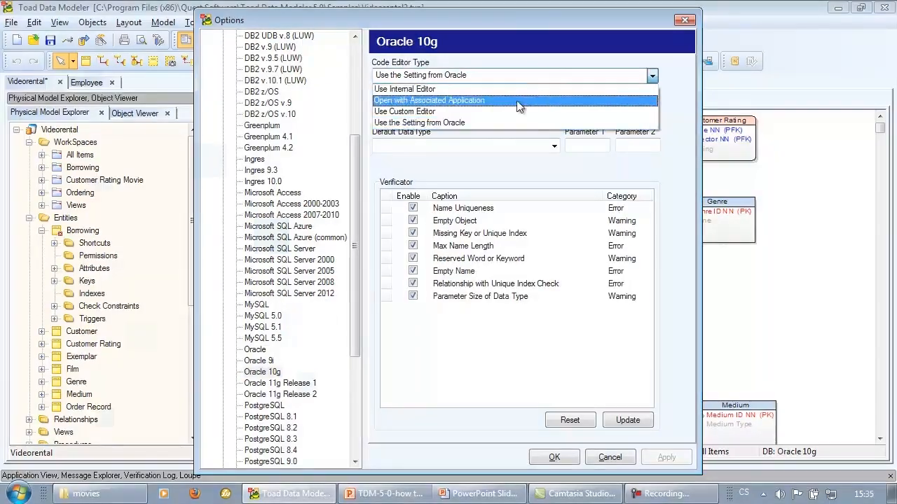